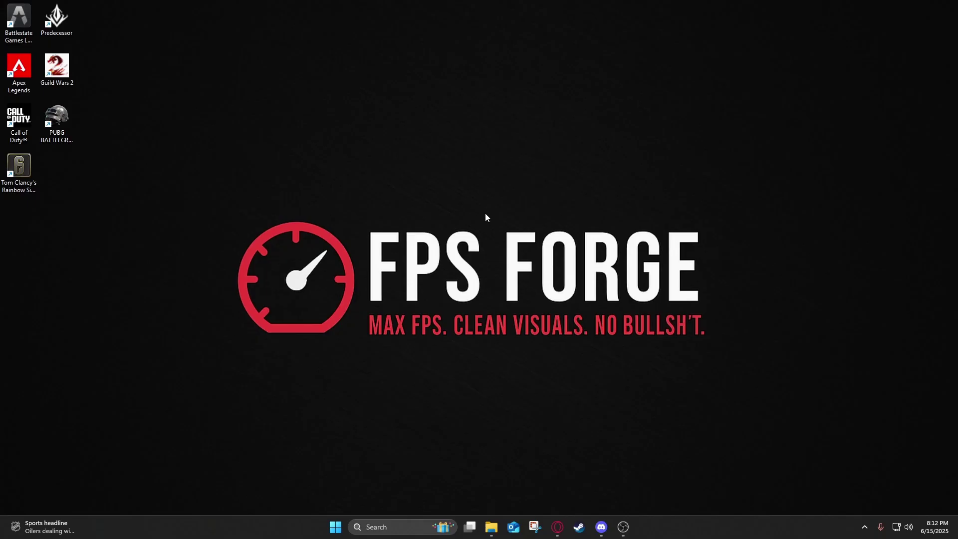
Step: Open Call of Duty's Properties from the Steam library and clear the existing Launch Options text
{"action": "left_click", "coordinate": [579, 526]}
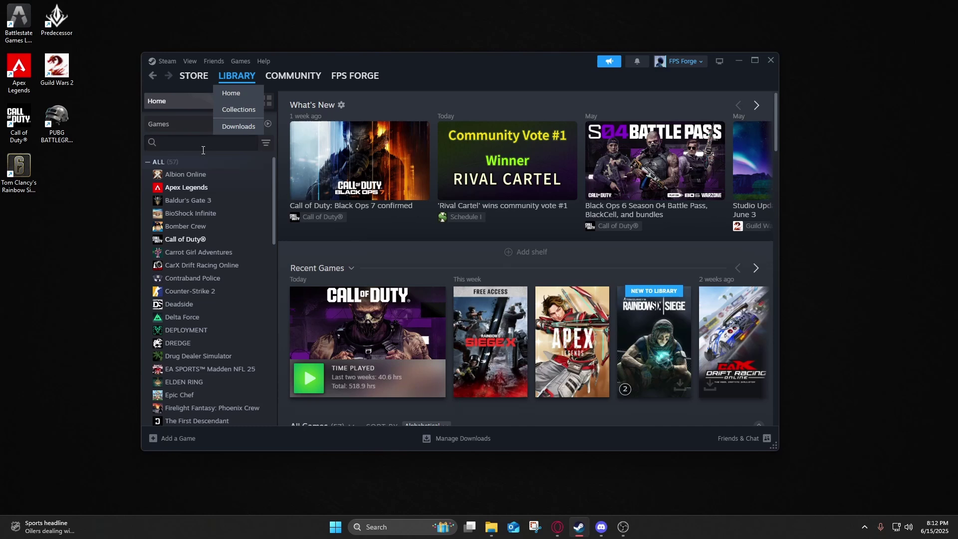
{"action": "right_click", "coordinate": [185, 244]}
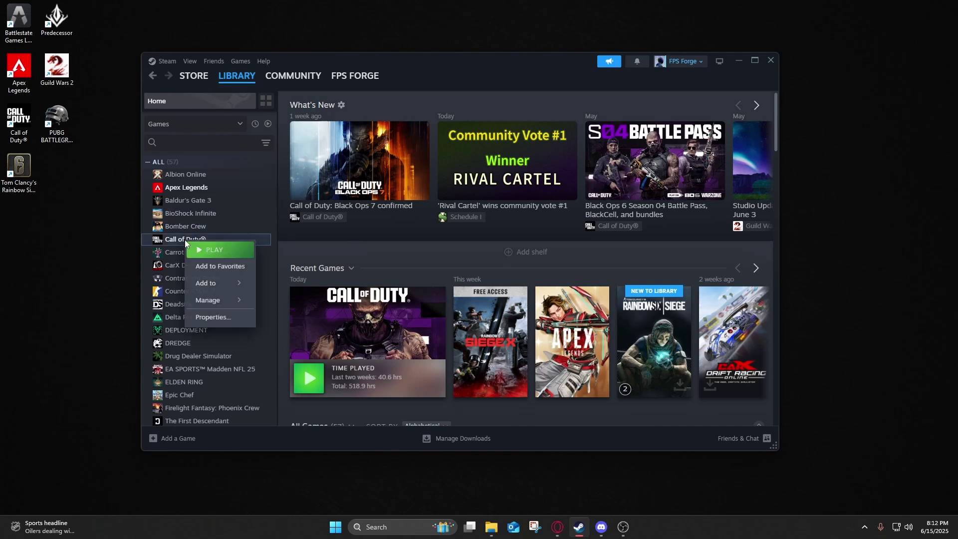
{"action": "left_click", "coordinate": [237, 324]}
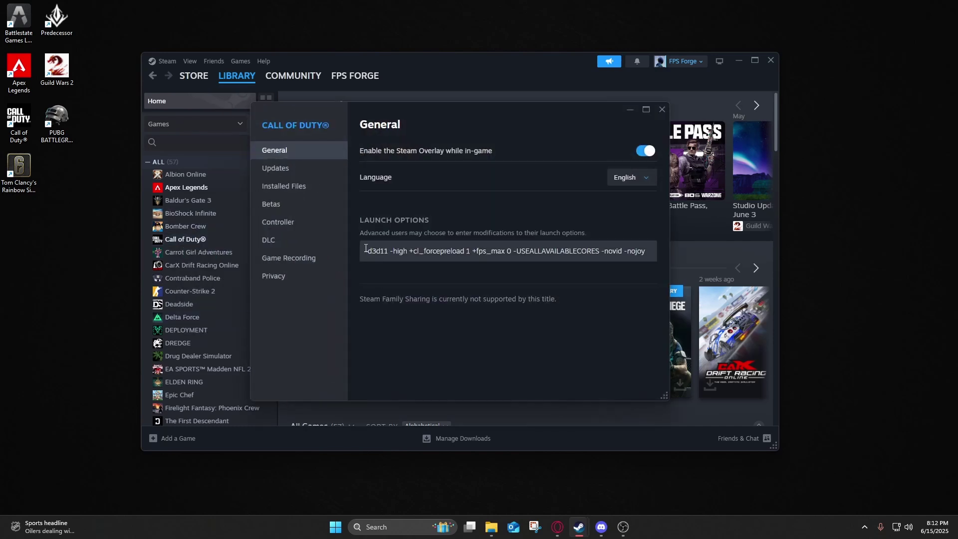
{"action": "left_click_drag", "start_coordinate": [364, 251], "coordinate": [638, 258]}
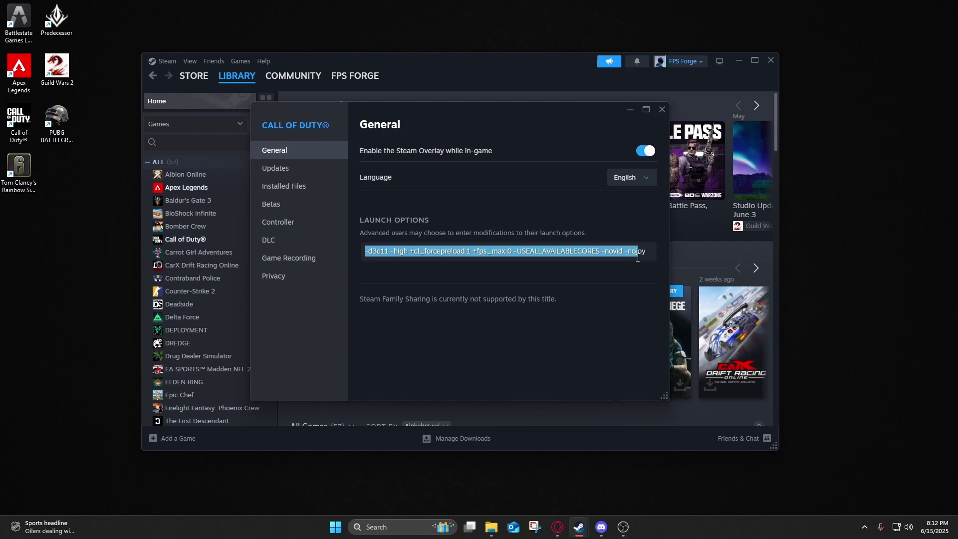
{"action": "left_click", "coordinate": [432, 265]}
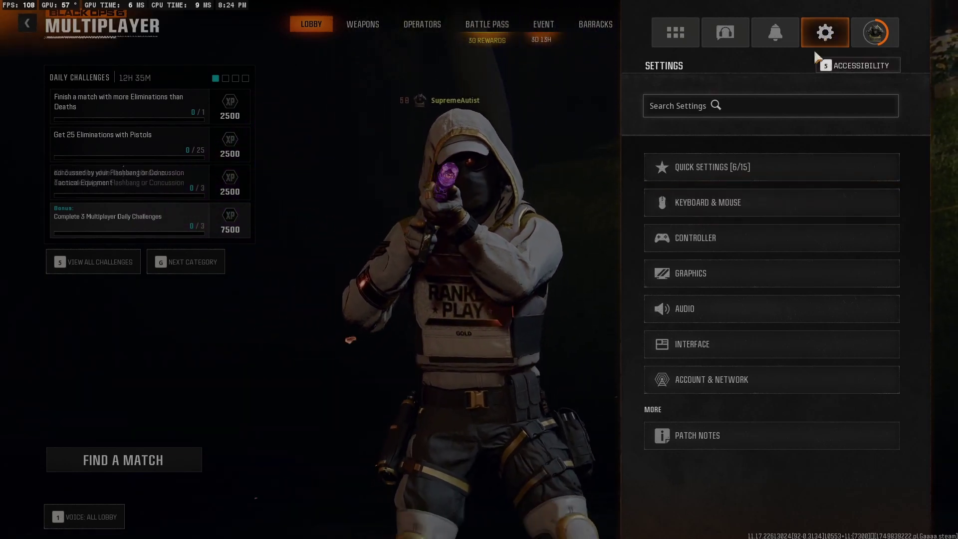
Step: In Graphics settings, reselect Fullscreen Borderless as the Display Mode on the Display tab
{"action": "left_click", "coordinate": [691, 284]}
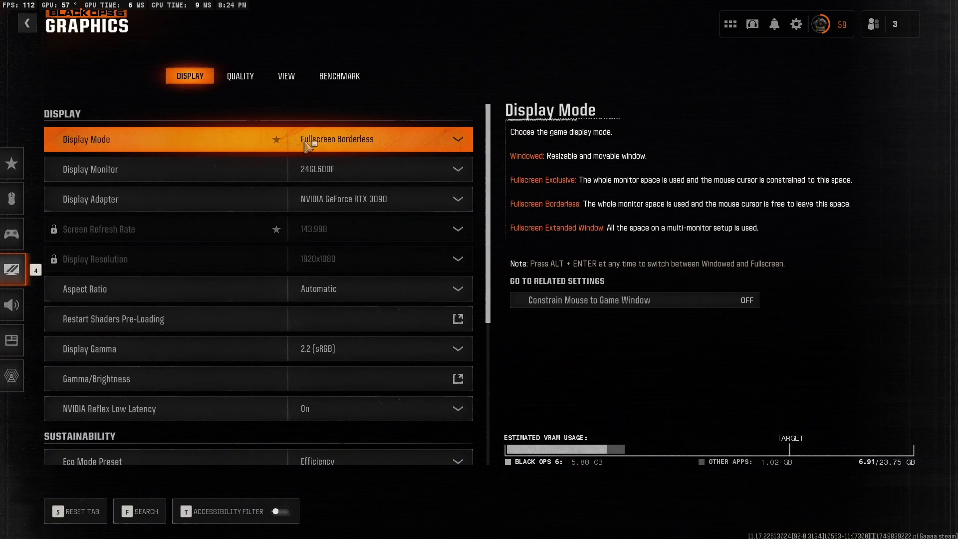
{"action": "left_click", "coordinate": [366, 145]}
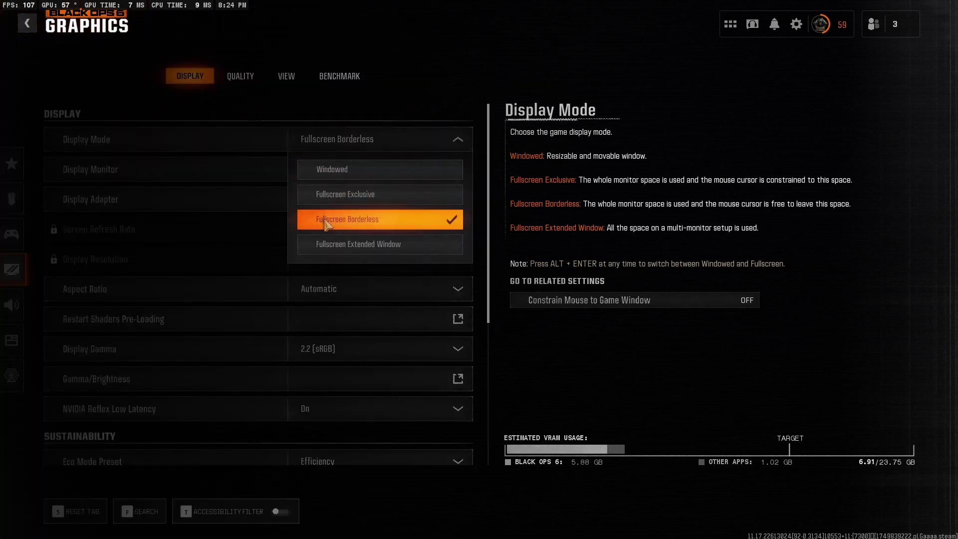
{"action": "left_click", "coordinate": [293, 143]}
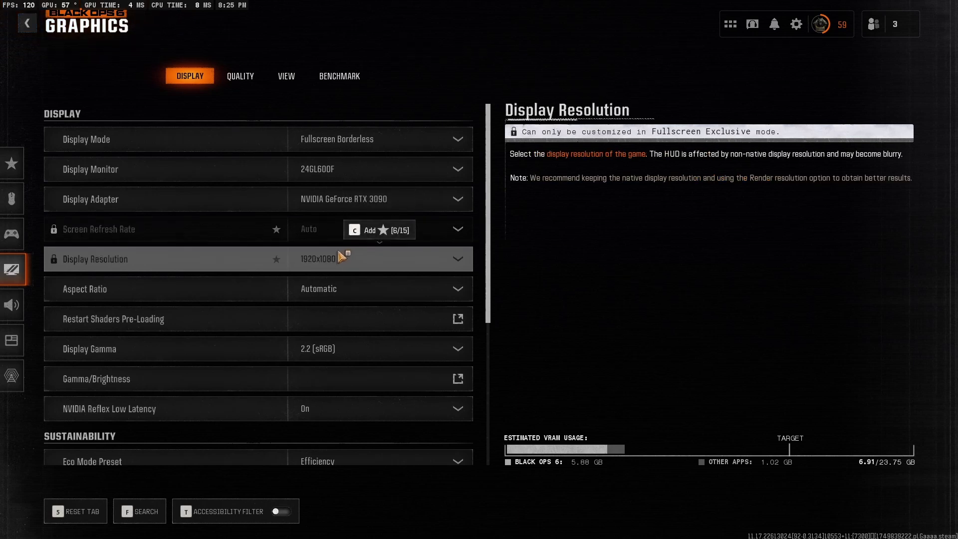
Step: On the Quality tab, keep Texture Resolution at High and Texture Filter Anisotropic at Ultra
{"action": "left_click", "coordinate": [238, 80]}
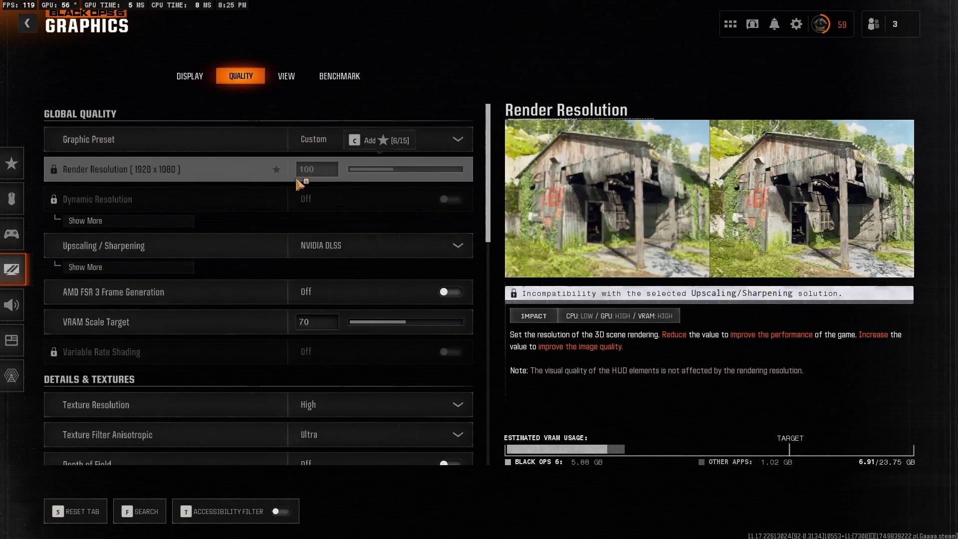
{"action": "scroll", "coordinate": [291, 181], "scroll_direction": "down", "scroll_amount": 5}
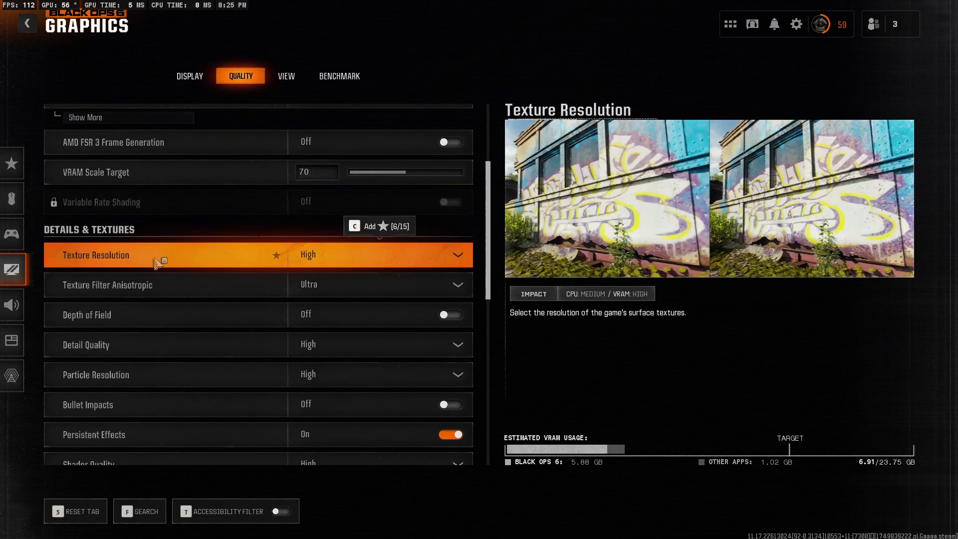
{"action": "left_click", "coordinate": [293, 253]}
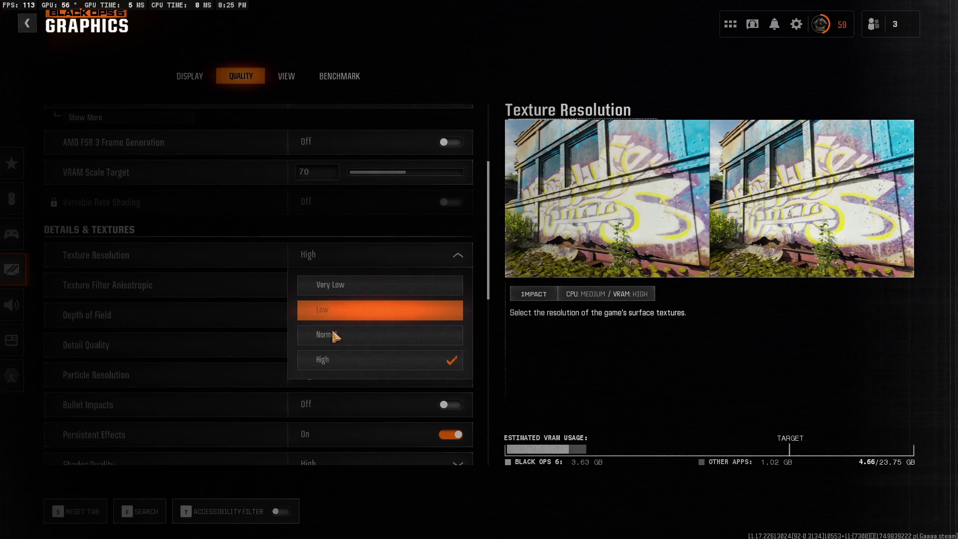
{"action": "left_click", "coordinate": [339, 253]}
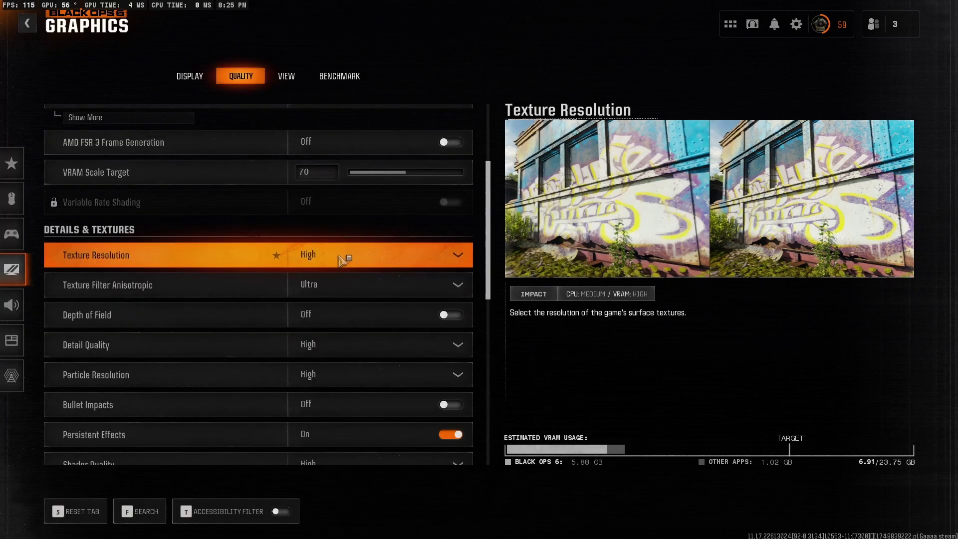
{"action": "left_click", "coordinate": [307, 291]}
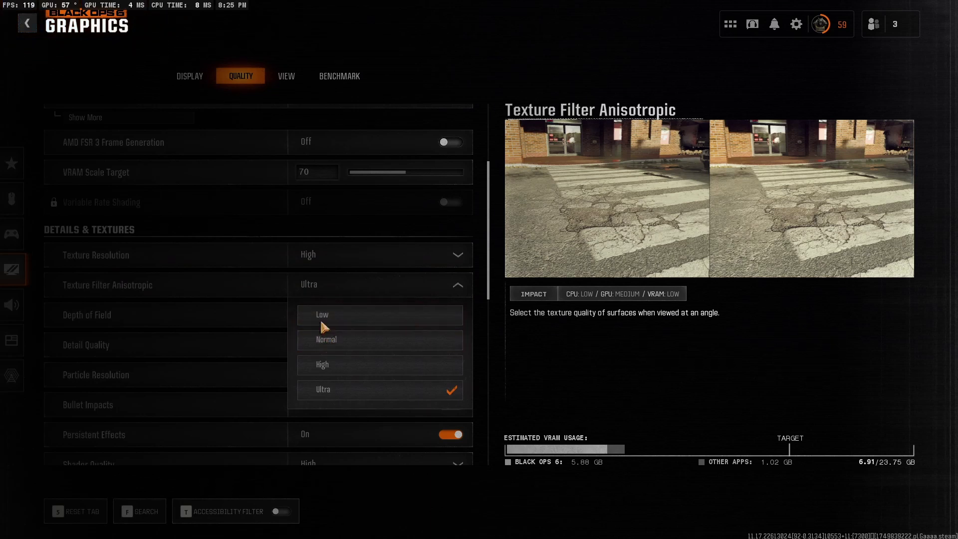
{"action": "left_click", "coordinate": [324, 285]}
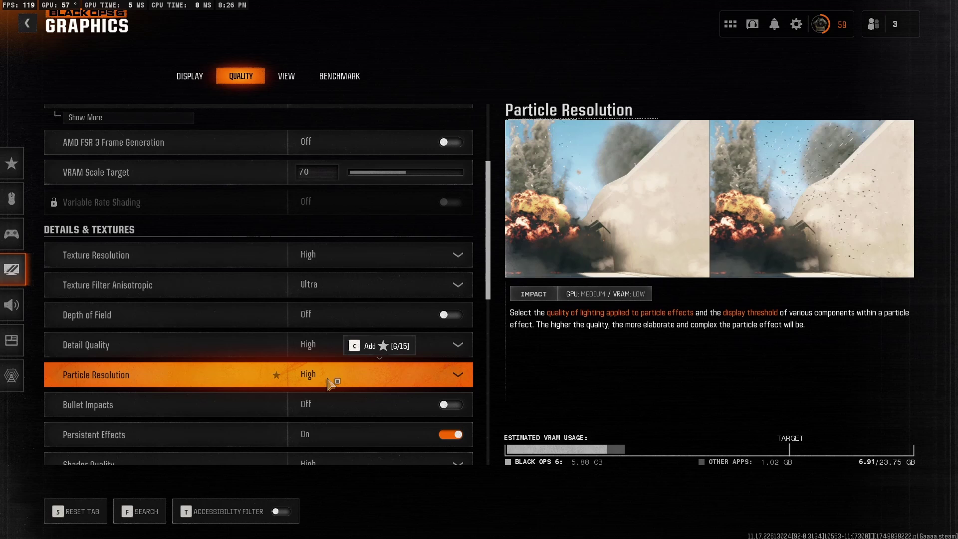
Step: Turn off Persistent Effects and set Shader Quality to Low
{"action": "scroll", "coordinate": [227, 375], "scroll_direction": "down", "scroll_amount": 1}
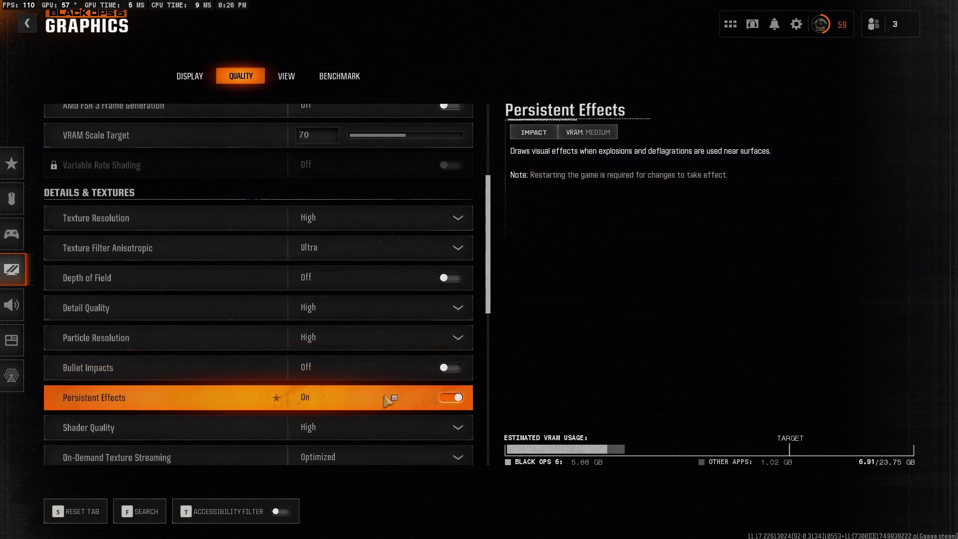
{"action": "left_click", "coordinate": [451, 398]}
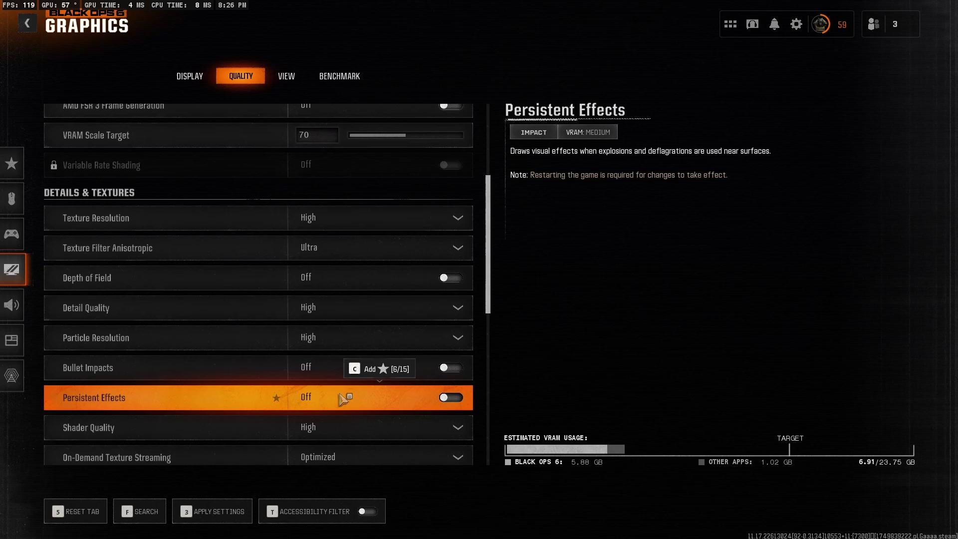
{"action": "scroll", "coordinate": [317, 379], "scroll_direction": "down", "scroll_amount": 2}
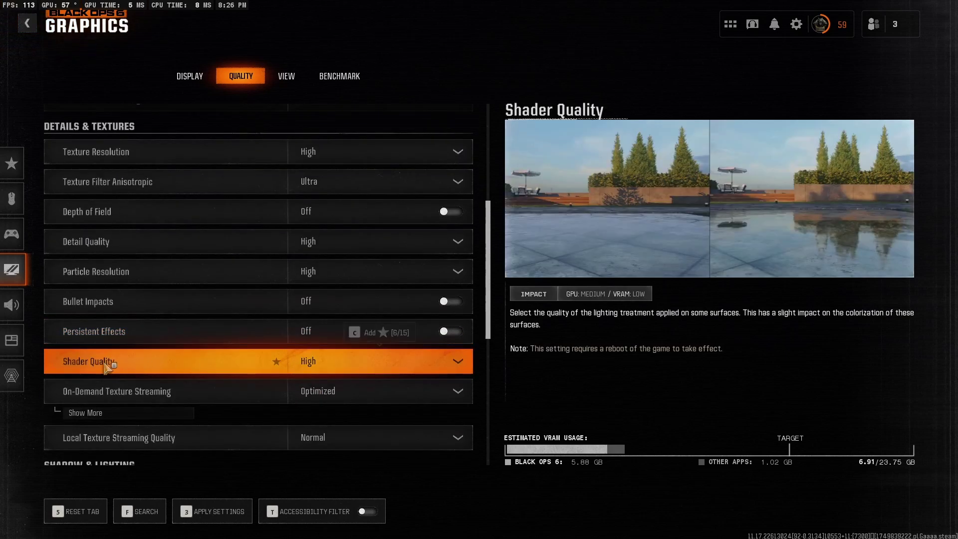
{"action": "left_click", "coordinate": [366, 362]}
{"action": "left_click", "coordinate": [352, 392]}
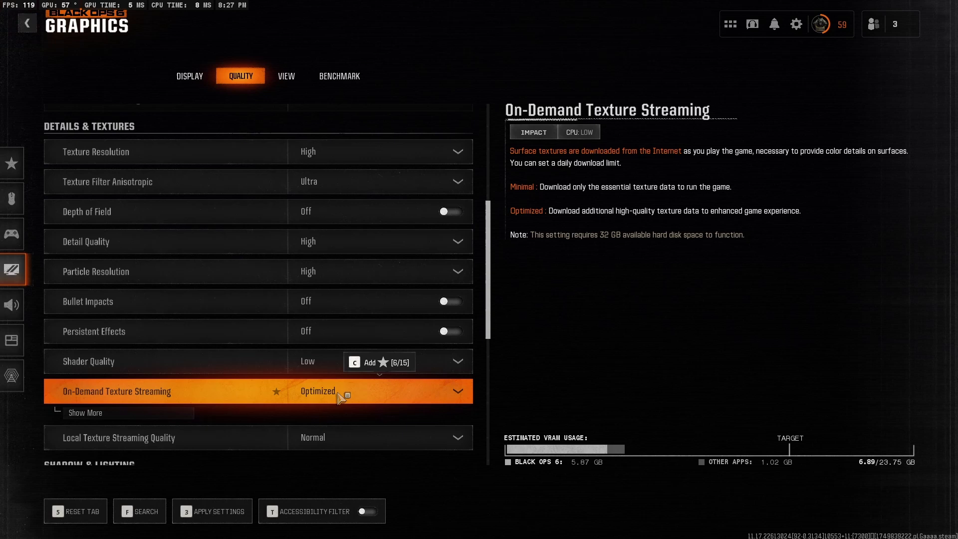
Step: Keep On-Demand Texture Streaming at Optimized, then reopen its choices further down the list
{"action": "left_click", "coordinate": [338, 393]}
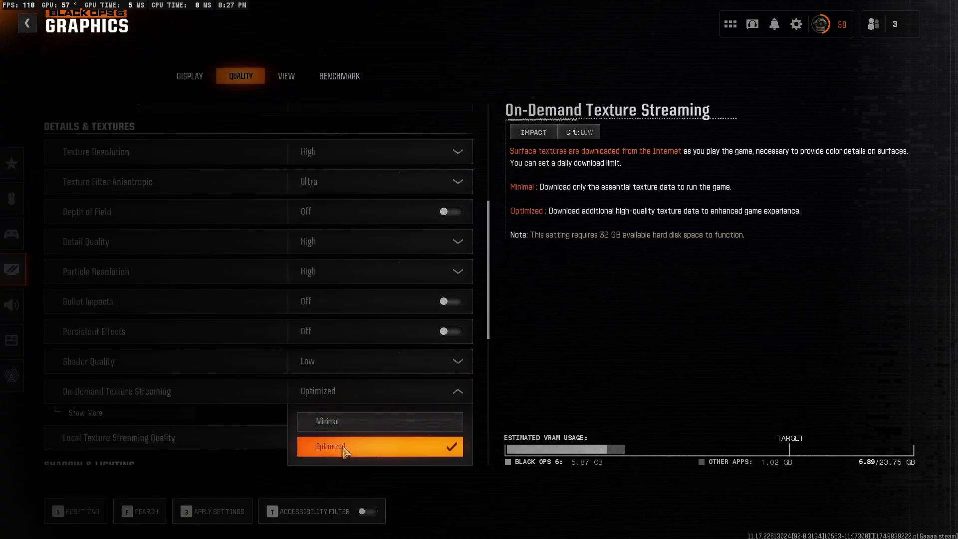
{"action": "left_click", "coordinate": [330, 399]}
{"action": "scroll", "coordinate": [332, 387], "scroll_direction": "down", "scroll_amount": 2}
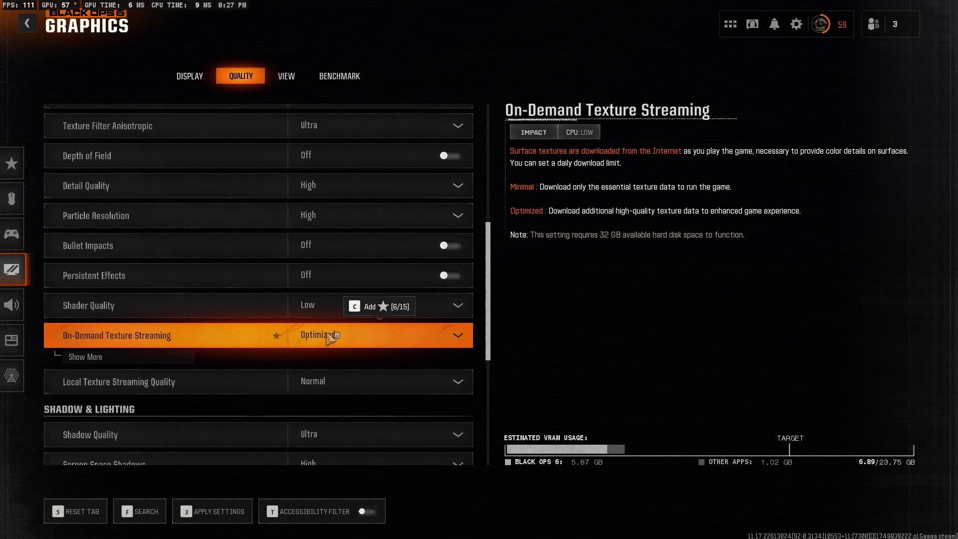
{"action": "left_click", "coordinate": [329, 334]}
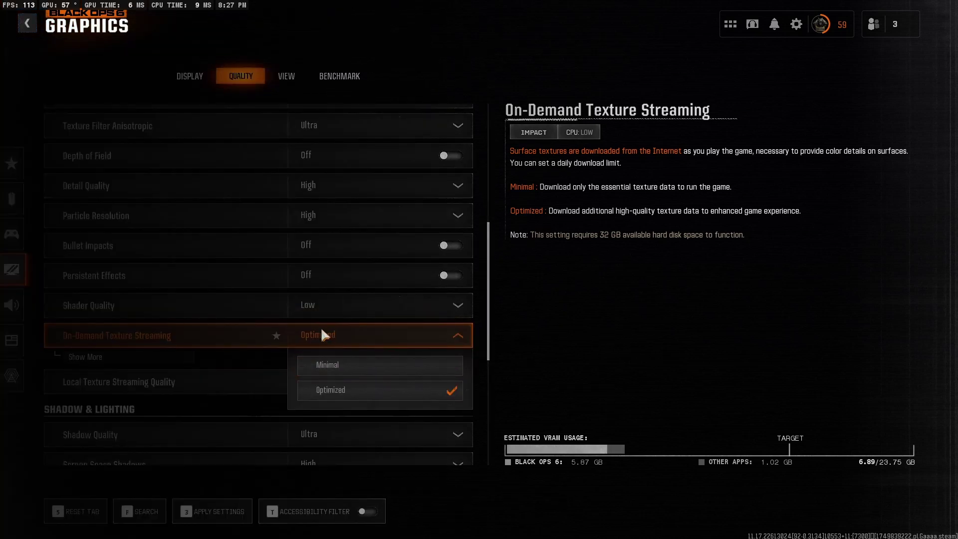
{"action": "scroll", "coordinate": [321, 332], "scroll_direction": "down", "scroll_amount": 3}
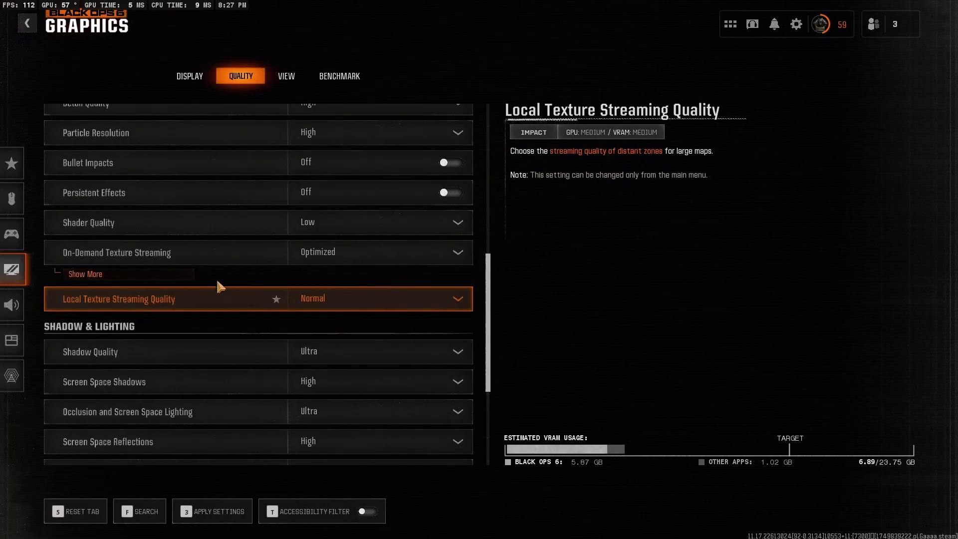
{"action": "scroll", "coordinate": [219, 277], "scroll_direction": "up", "scroll_amount": 5}
{"action": "scroll", "coordinate": [214, 285], "scroll_direction": "down", "scroll_amount": 5}
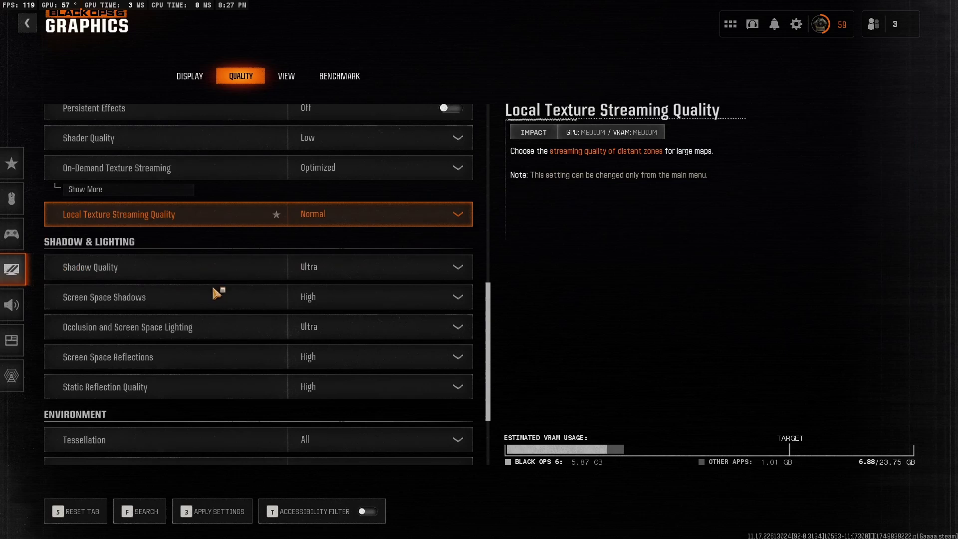
{"action": "scroll", "coordinate": [85, 245], "scroll_direction": "down", "scroll_amount": 1}
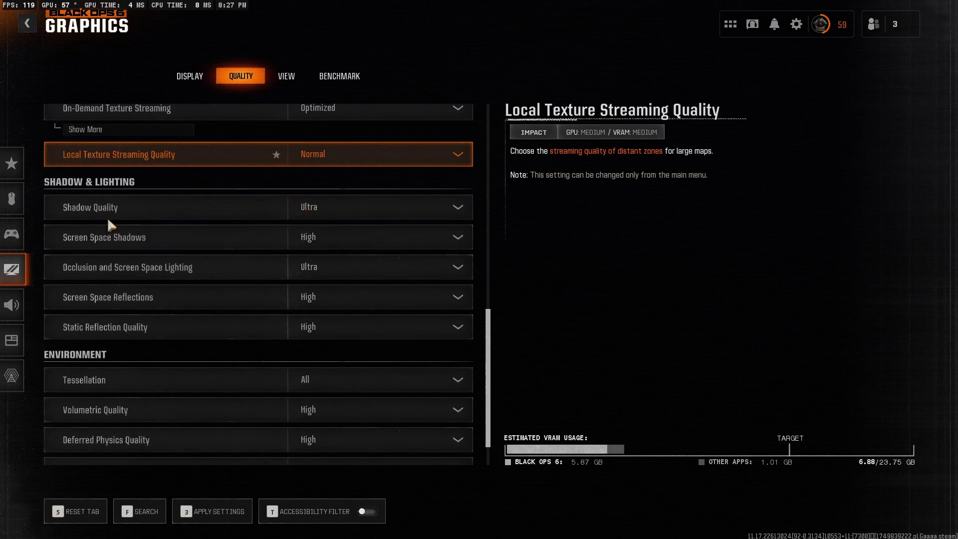
{"action": "left_click", "coordinate": [342, 209]}
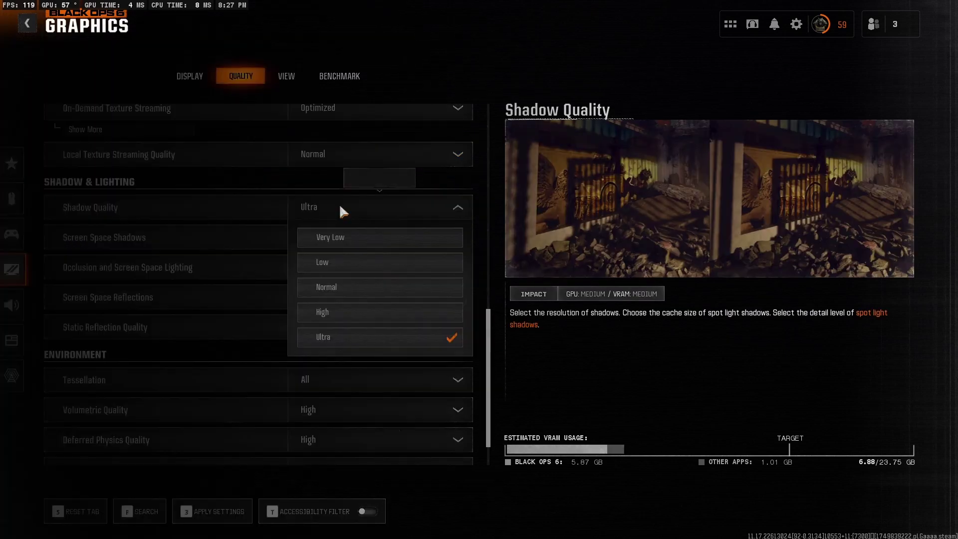
{"action": "left_click", "coordinate": [272, 253]}
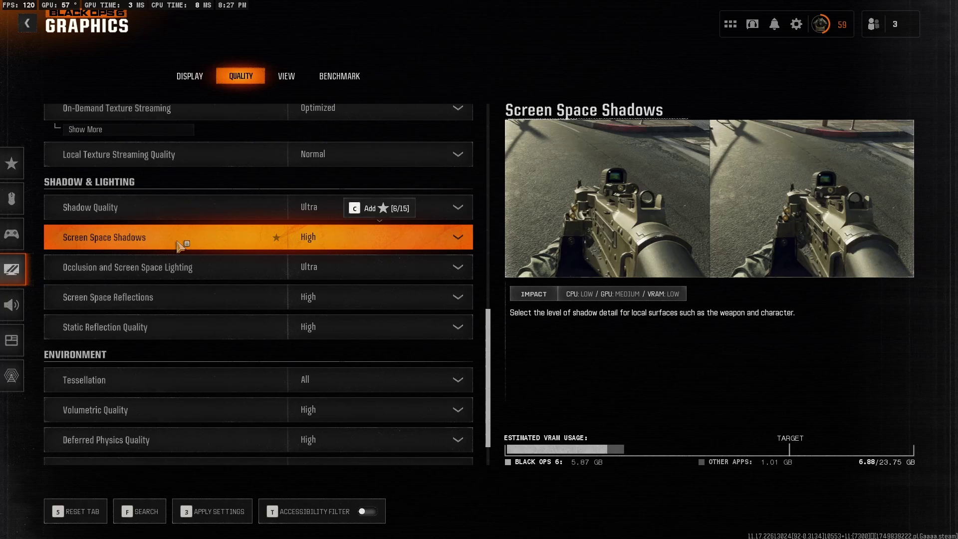
{"action": "left_click", "coordinate": [312, 242]}
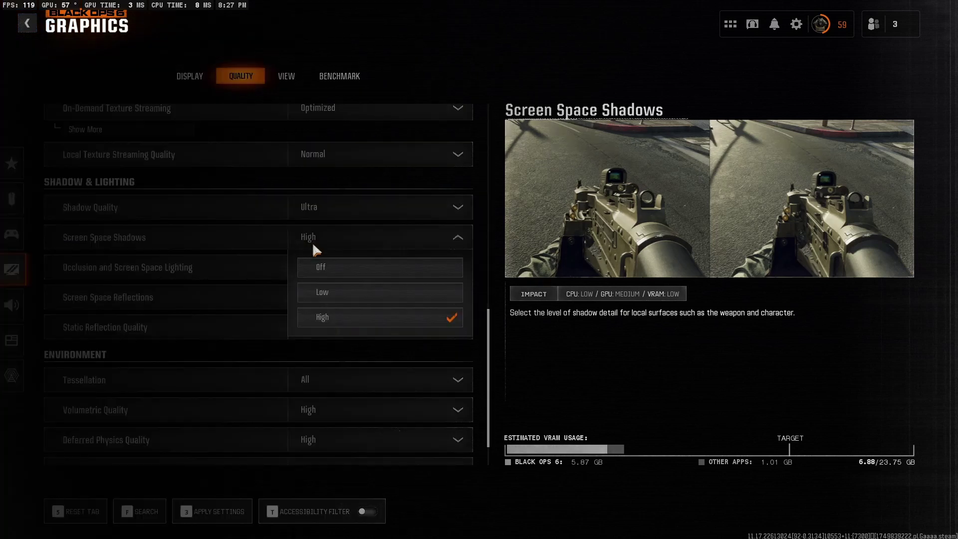
{"action": "left_click", "coordinate": [315, 241]}
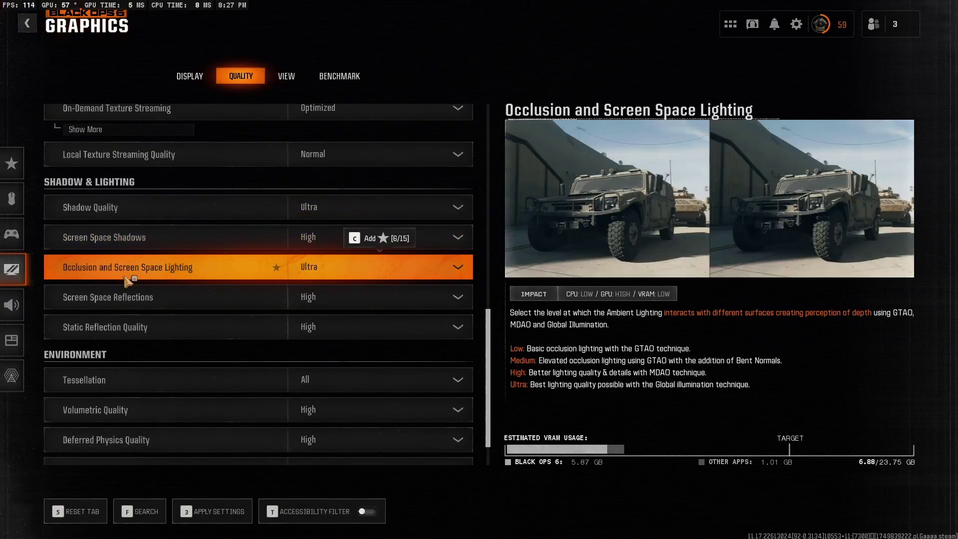
{"action": "left_click", "coordinate": [326, 272]}
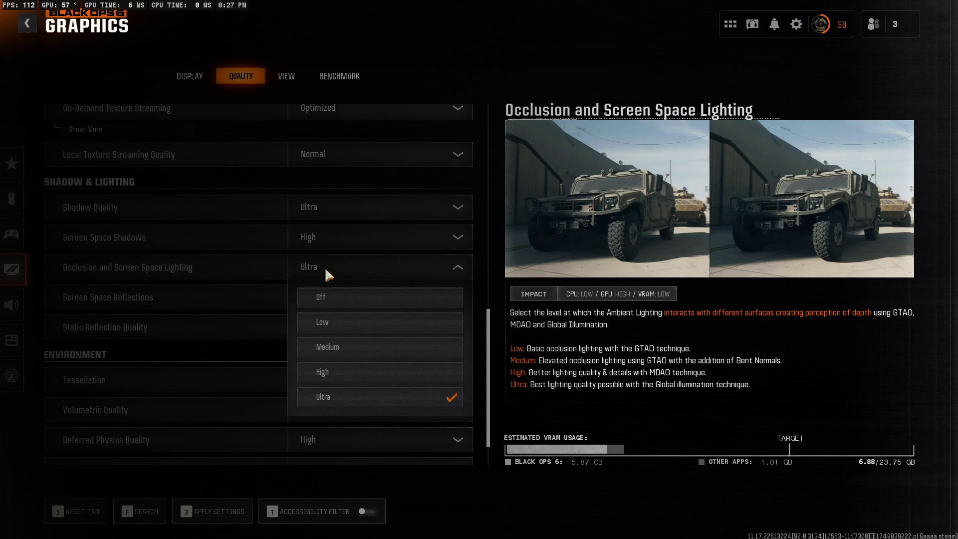
{"action": "left_click", "coordinate": [322, 269]}
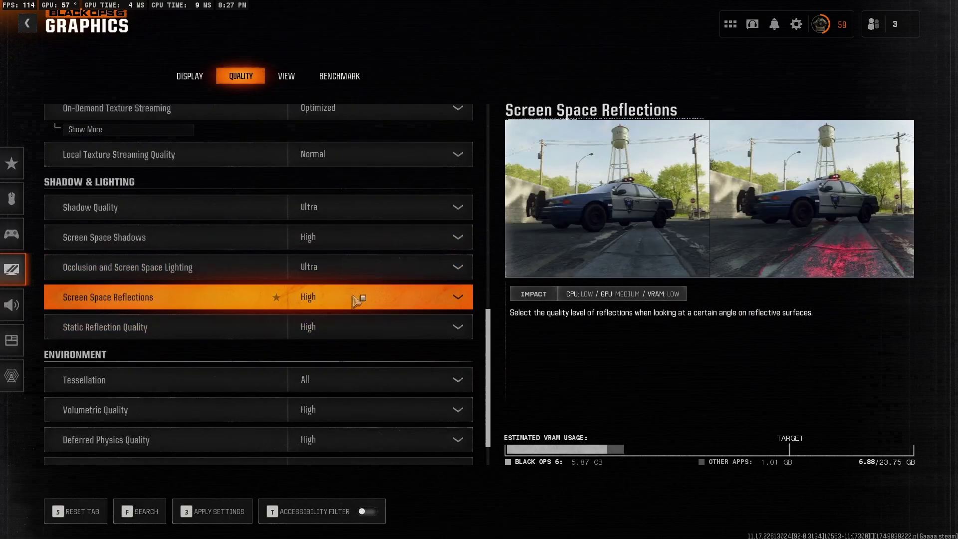
{"action": "left_click", "coordinate": [355, 300]}
{"action": "left_click", "coordinate": [230, 299]}
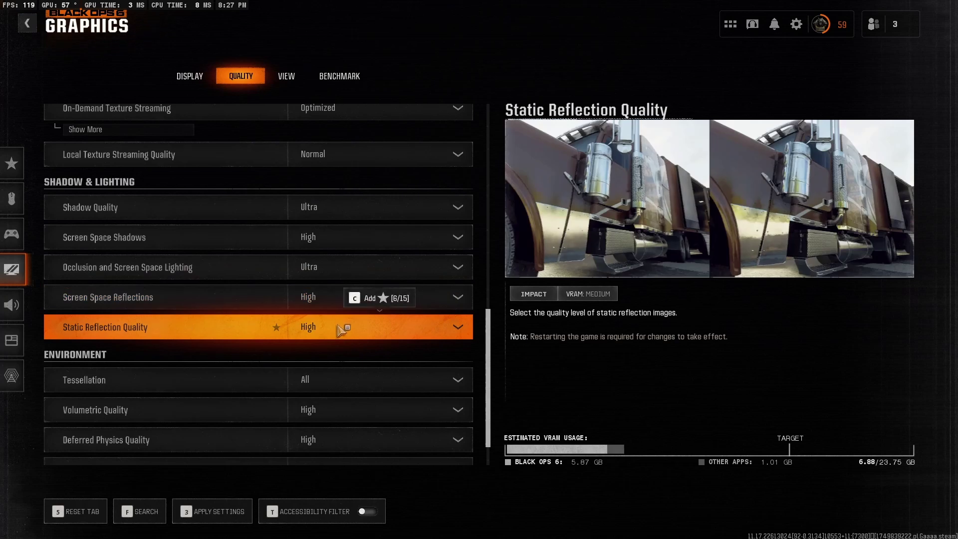
{"action": "left_click", "coordinate": [340, 330]}
{"action": "left_click", "coordinate": [246, 329]}
{"action": "scroll", "coordinate": [245, 317], "scroll_direction": "down", "scroll_amount": 1}
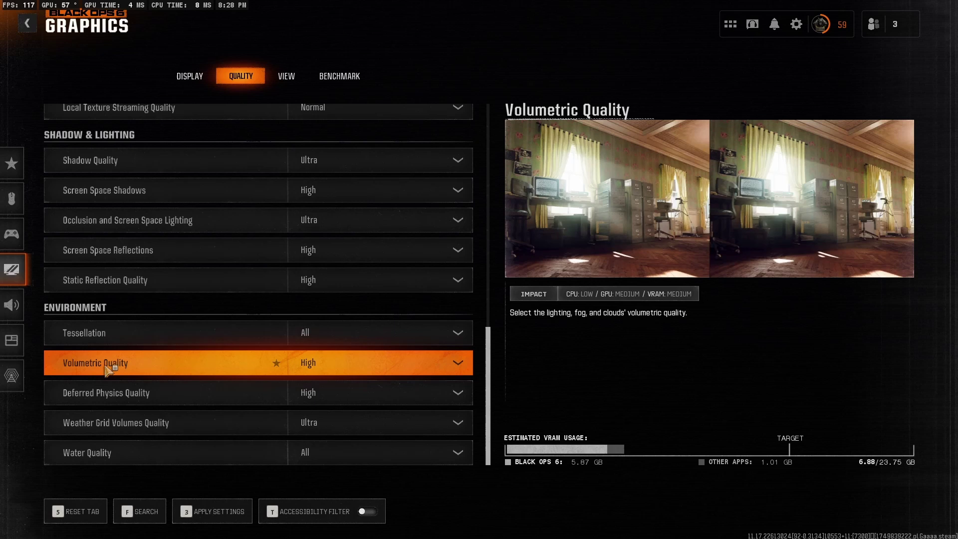
{"action": "left_click", "coordinate": [357, 362]}
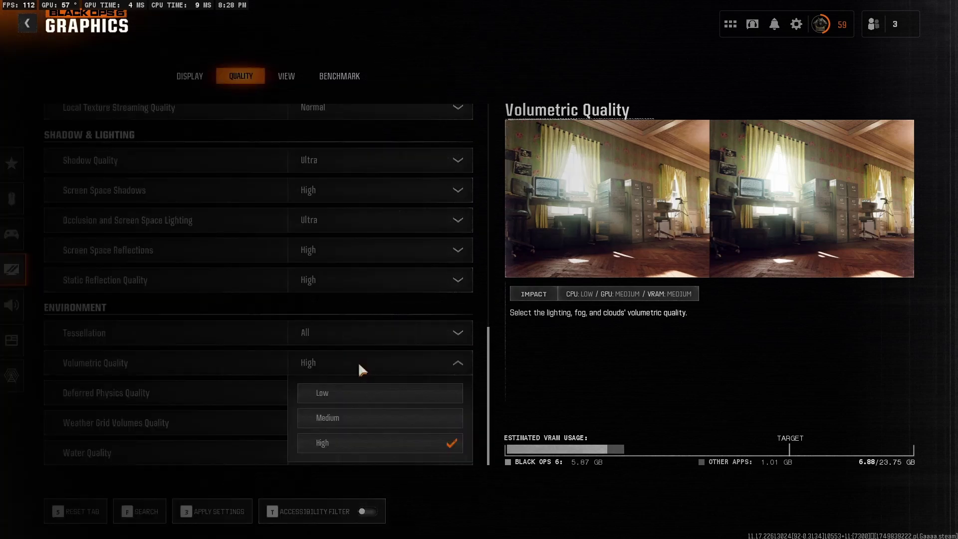
{"action": "left_click", "coordinate": [218, 358]}
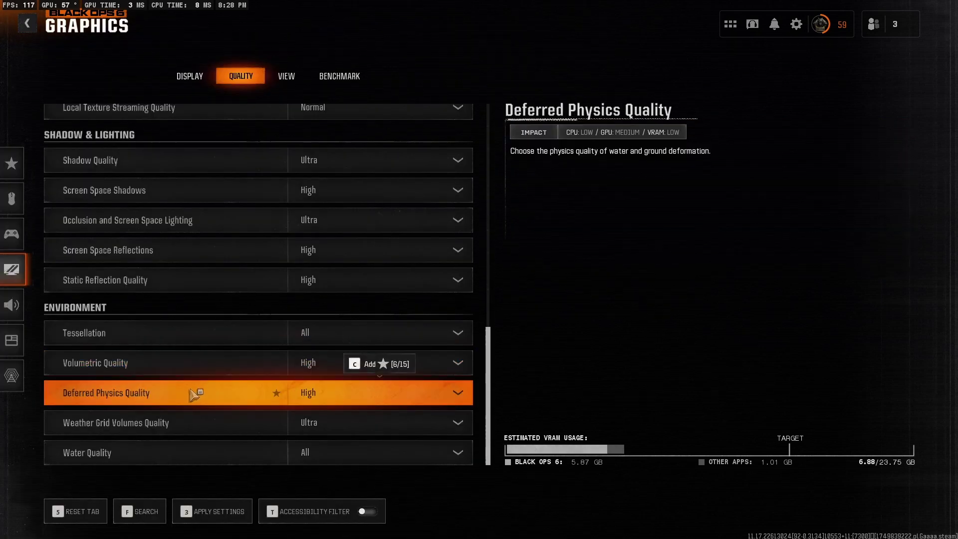
{"action": "left_click", "coordinate": [338, 396]}
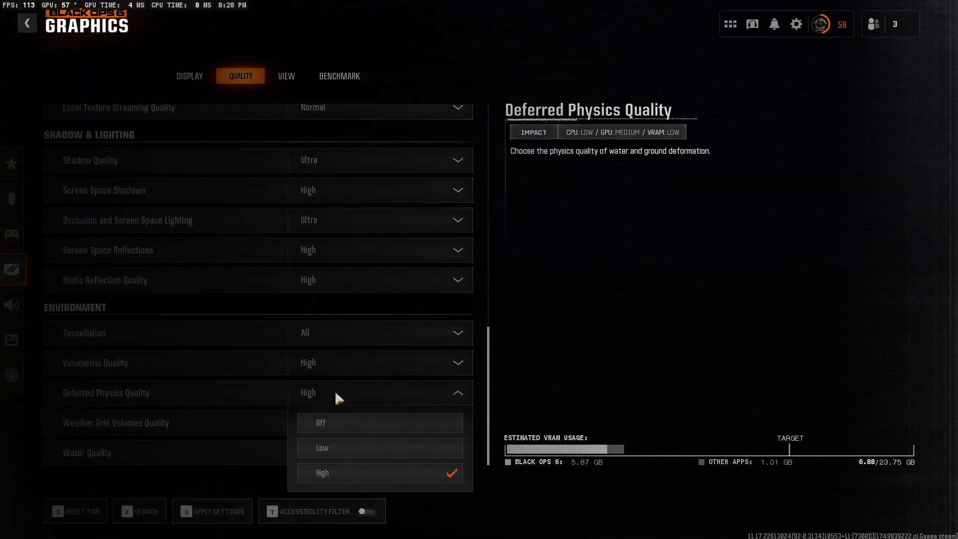
{"action": "left_click", "coordinate": [215, 396]}
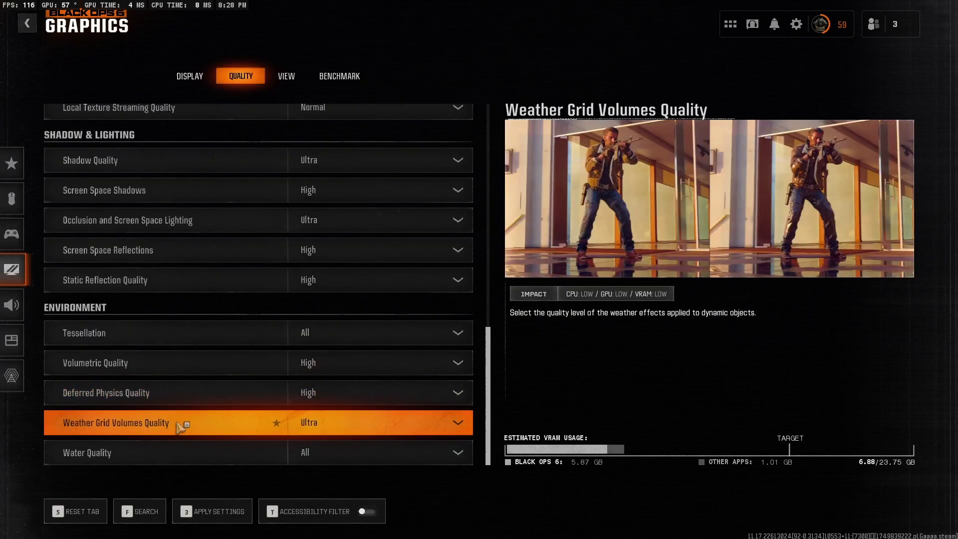
{"action": "left_click", "coordinate": [359, 424]}
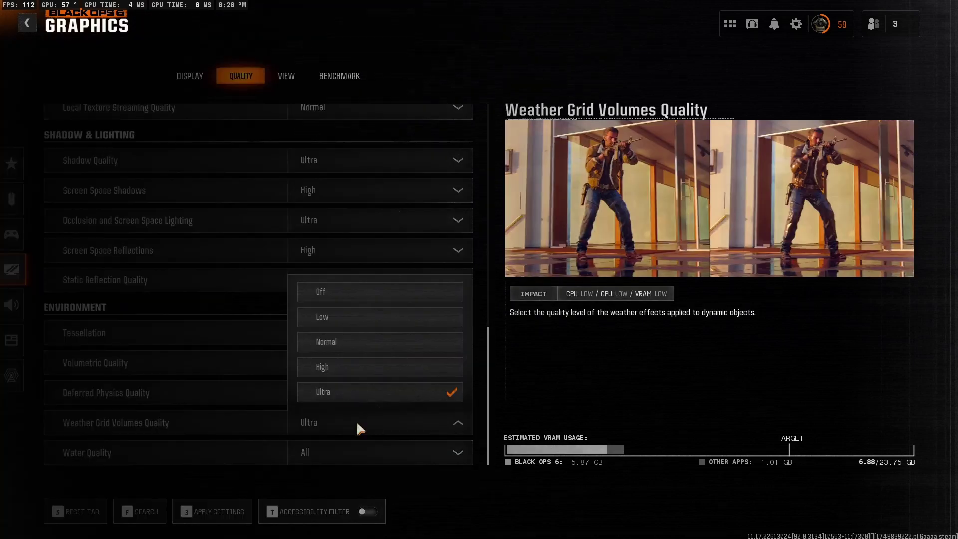
{"action": "left_click", "coordinate": [235, 425]}
{"action": "left_click", "coordinate": [321, 452]}
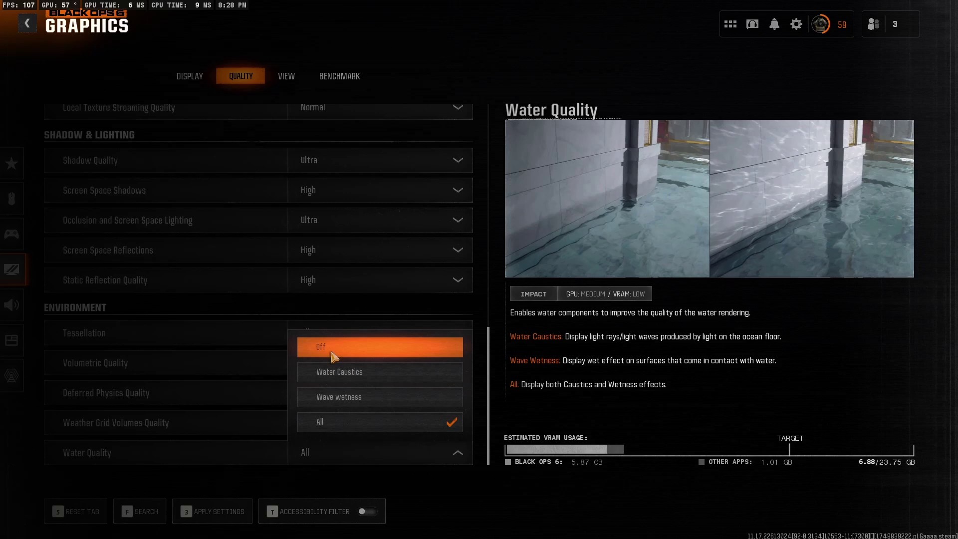
{"action": "left_click", "coordinate": [236, 450]}
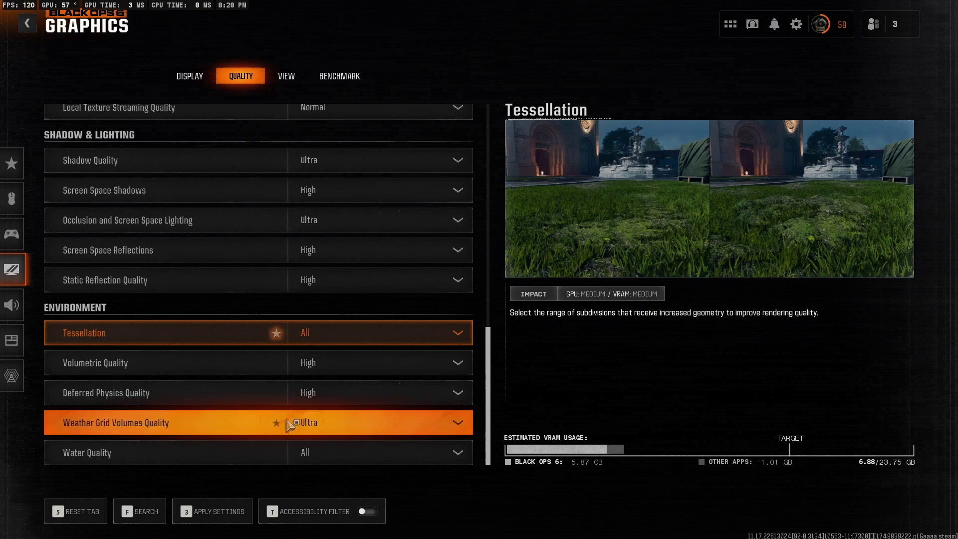
{"action": "scroll", "coordinate": [295, 306], "scroll_direction": "up", "scroll_amount": 5}
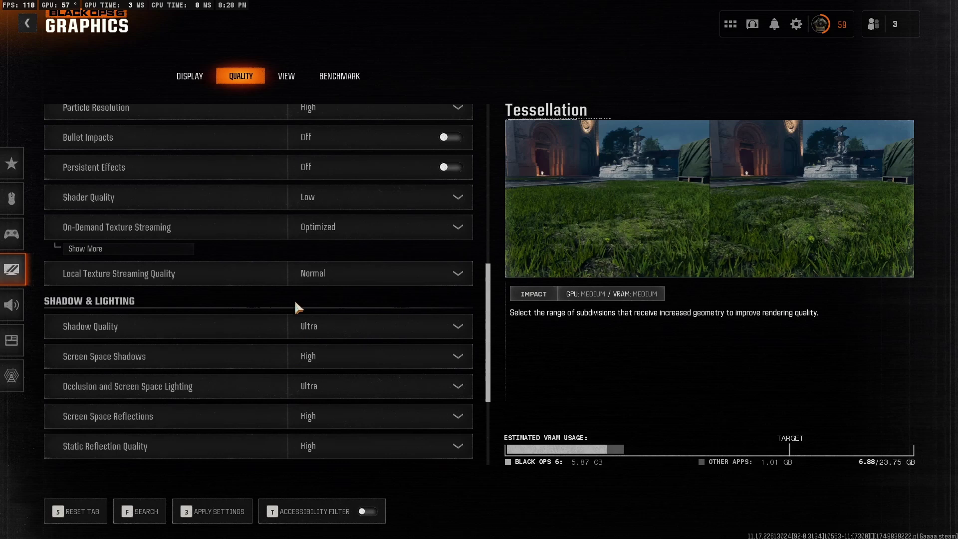
{"action": "scroll", "coordinate": [296, 305], "scroll_direction": "down", "scroll_amount": 5}
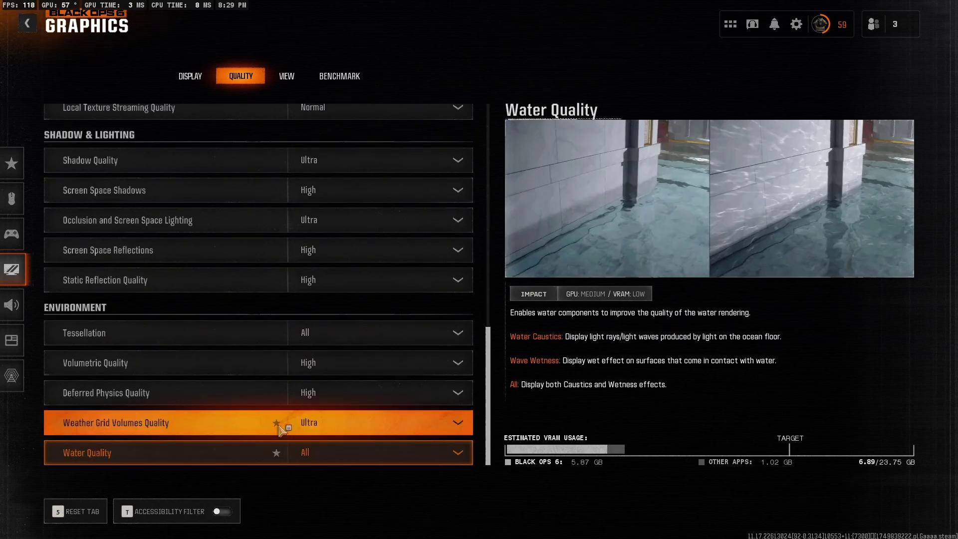